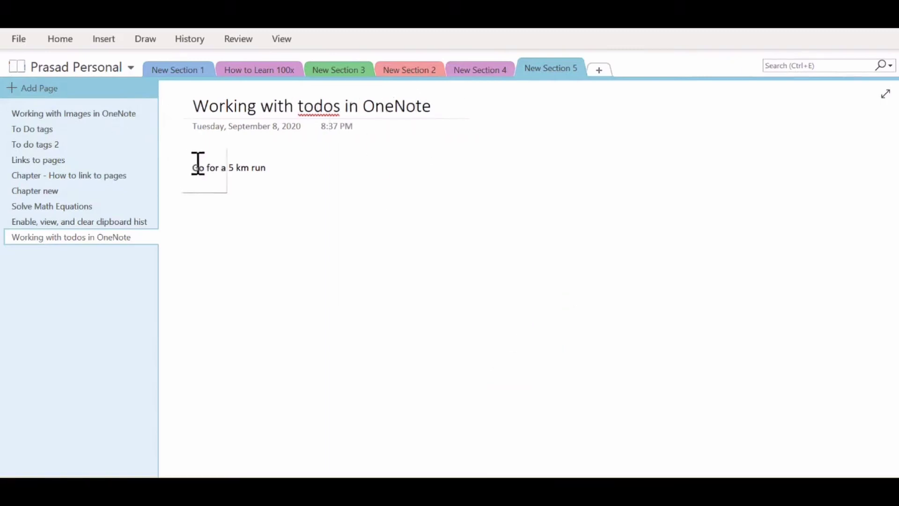
Step: Tag the 'Go for a 5 km run' line as a To Do item with Ctrl+1
{"action": "left_click_drag", "start_coordinate": [193, 168], "coordinate": [266, 168]}
{"action": "left_click", "coordinate": [379, 184]}
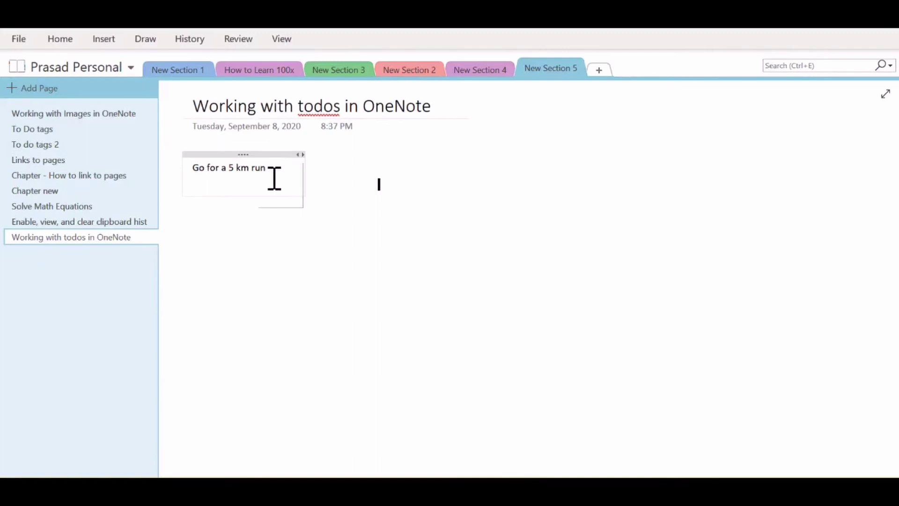
{"action": "left_click", "coordinate": [230, 168]}
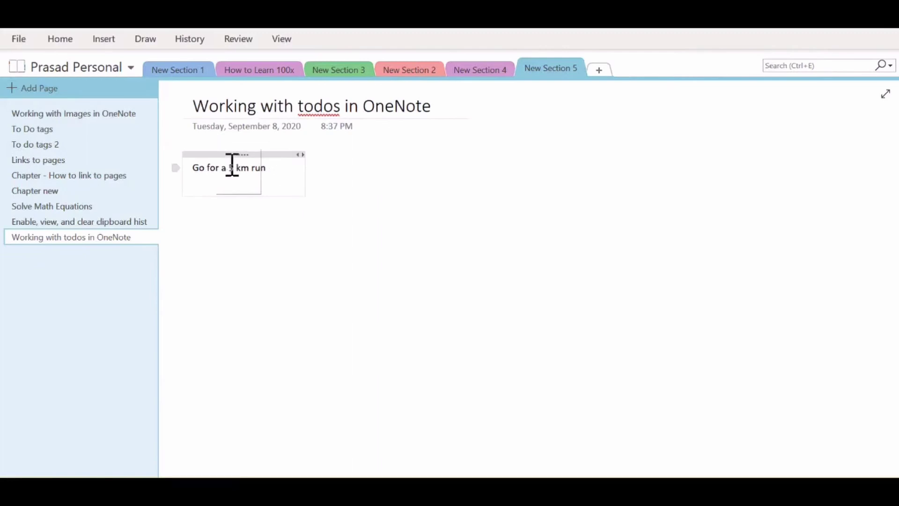
{"action": "double_click", "coordinate": [229, 167]}
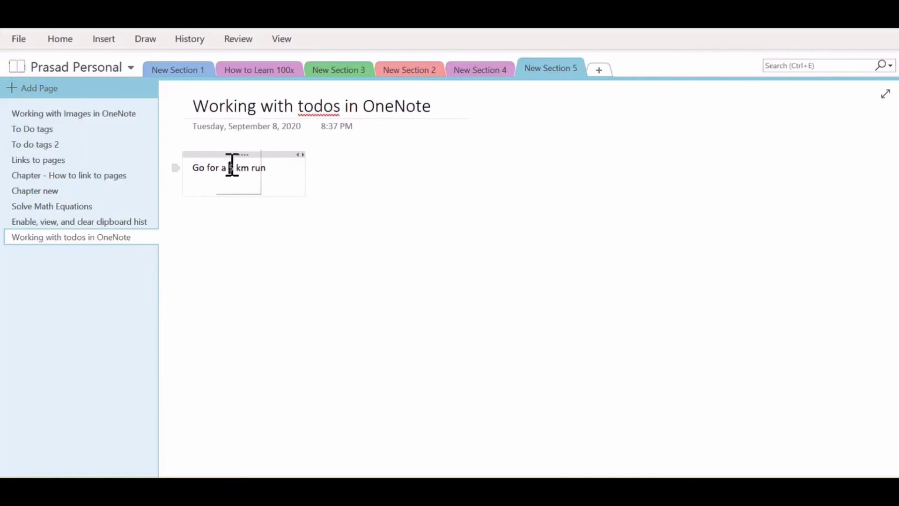
{"action": "left_click", "coordinate": [60, 39]}
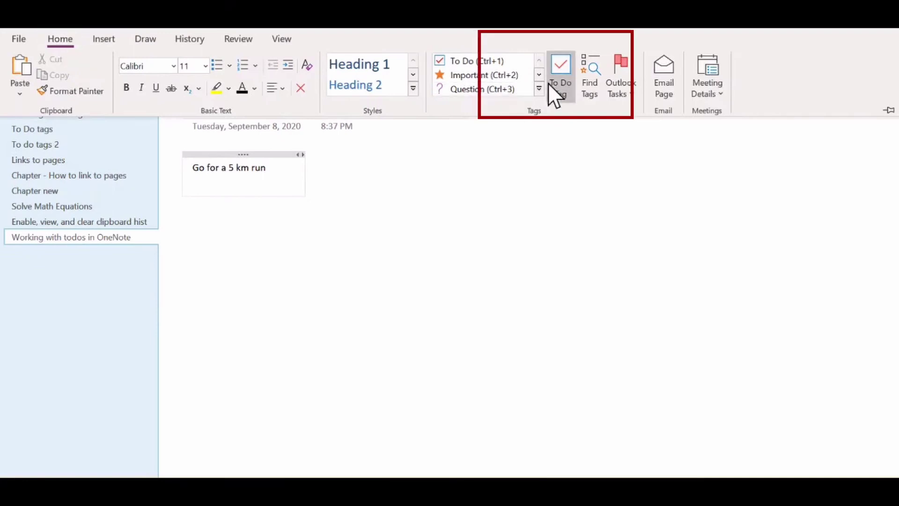
{"action": "left_click", "coordinate": [560, 76]}
{"action": "left_click", "coordinate": [561, 76]}
{"action": "left_click", "coordinate": [561, 76]}
{"action": "left_click", "coordinate": [214, 168]}
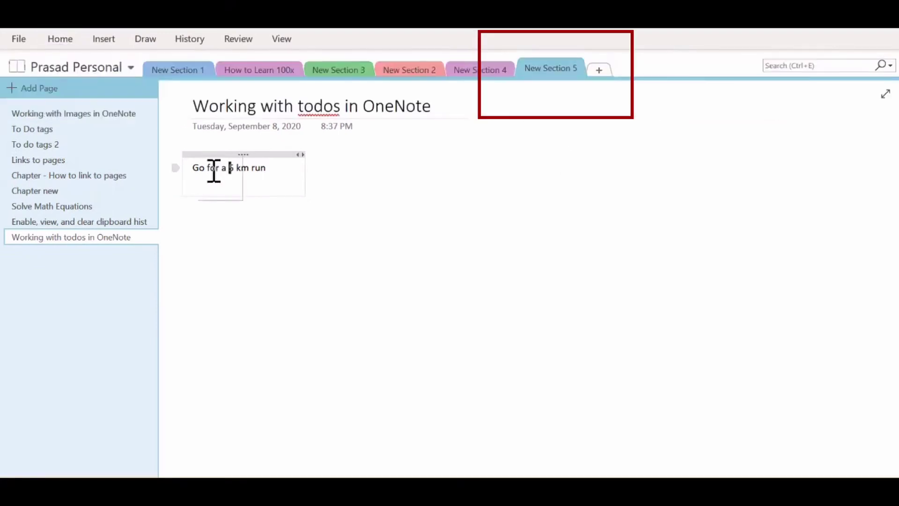
{"action": "key", "text": "ctrl+1"}
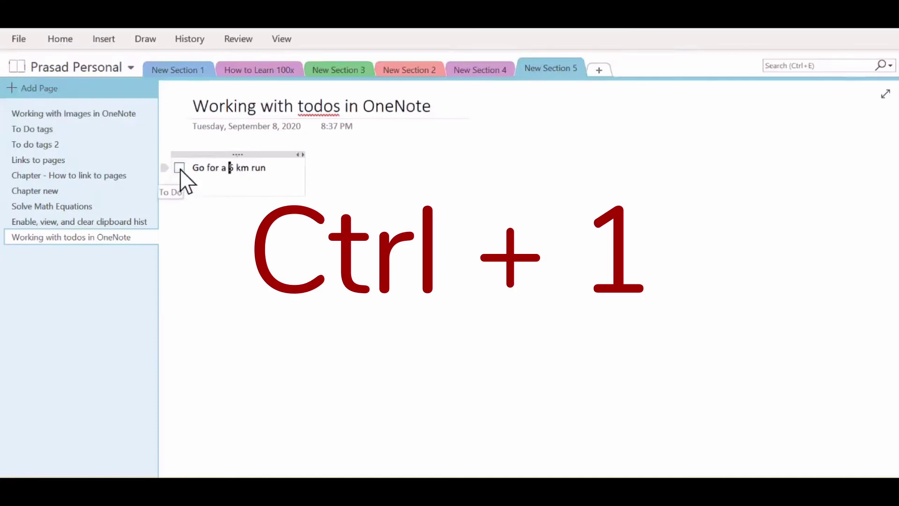
Step: Select the Win + V task line on the clipboard history page
{"action": "left_click", "coordinate": [79, 222]}
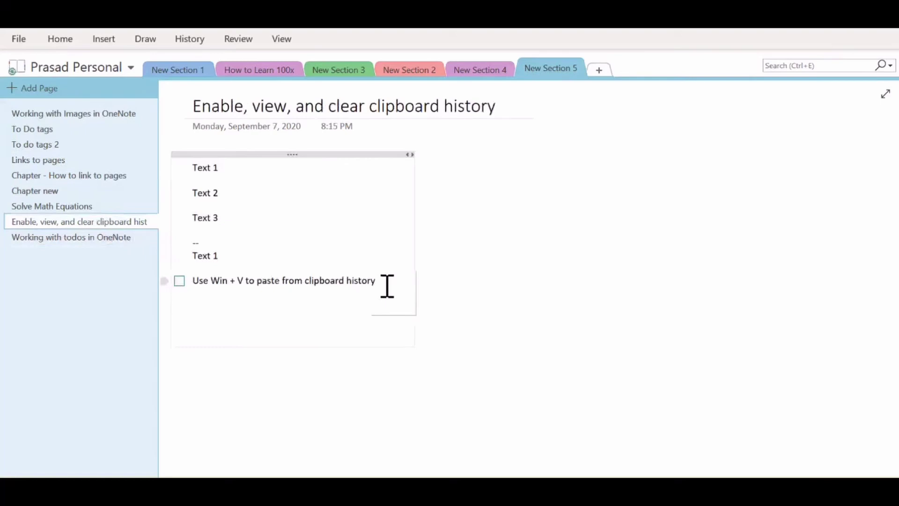
{"action": "left_click_drag", "start_coordinate": [378, 280], "coordinate": [193, 280]}
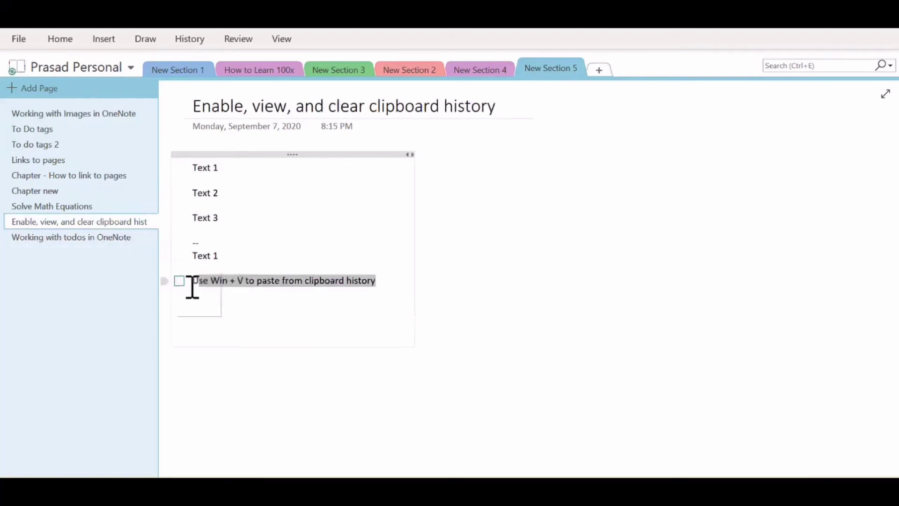
{"action": "left_click", "coordinate": [379, 309]}
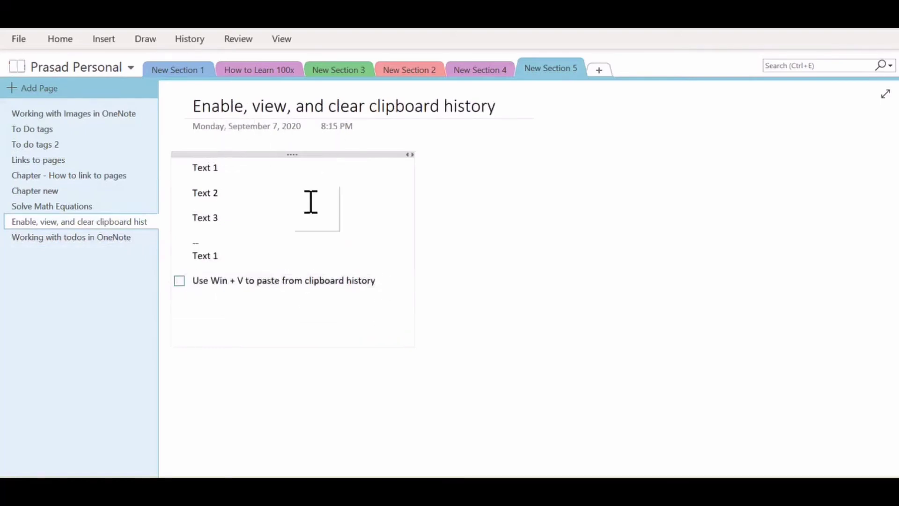
Step: Tag 'Learn how to solve math equations using OneNote' on Solve Math Equations as To Do
{"action": "left_click", "coordinate": [52, 206]}
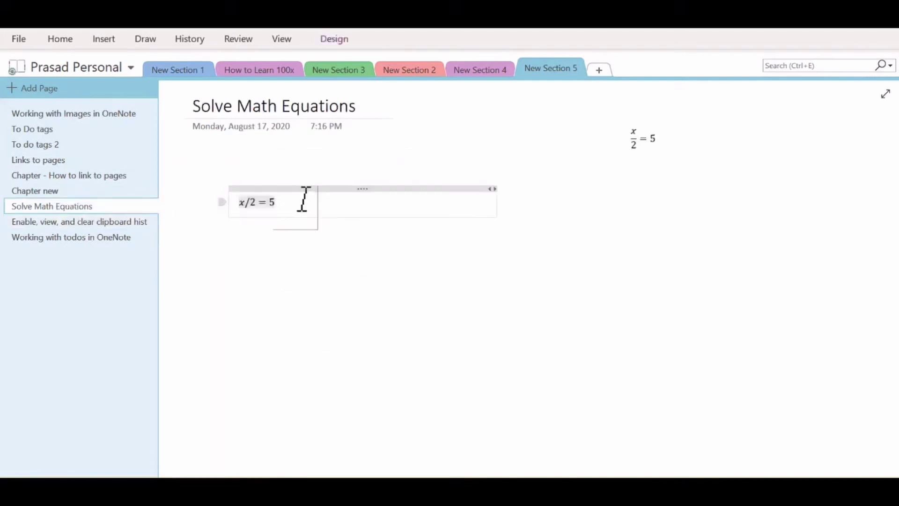
{"action": "type", "text": "Learn how to s"}
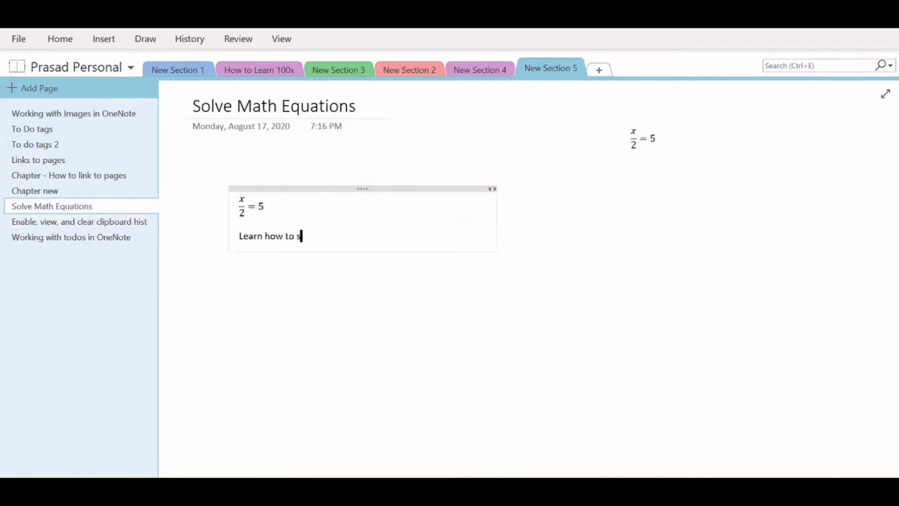
{"action": "type", "text": "olve math equ"}
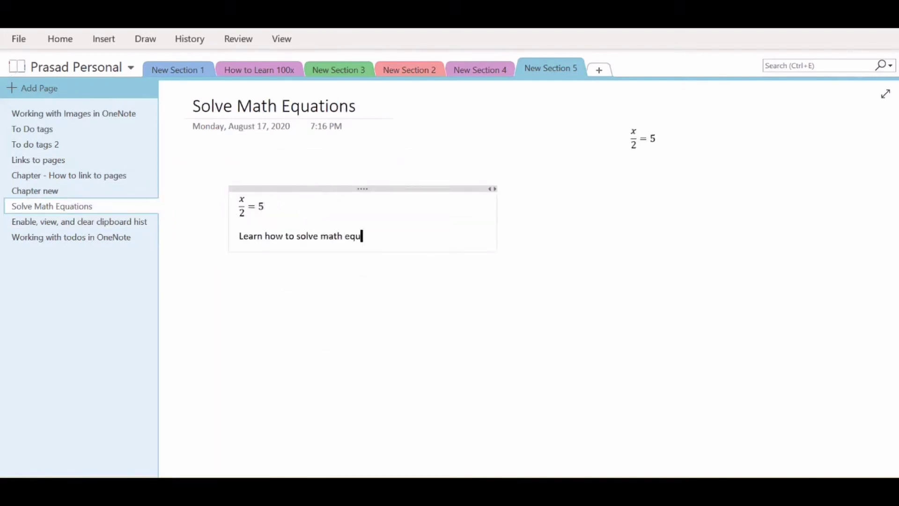
{"action": "type", "text": "ations using OneNote"}
{"action": "key", "text": "ctrl+1"}
{"action": "left_click", "coordinate": [362, 279]}
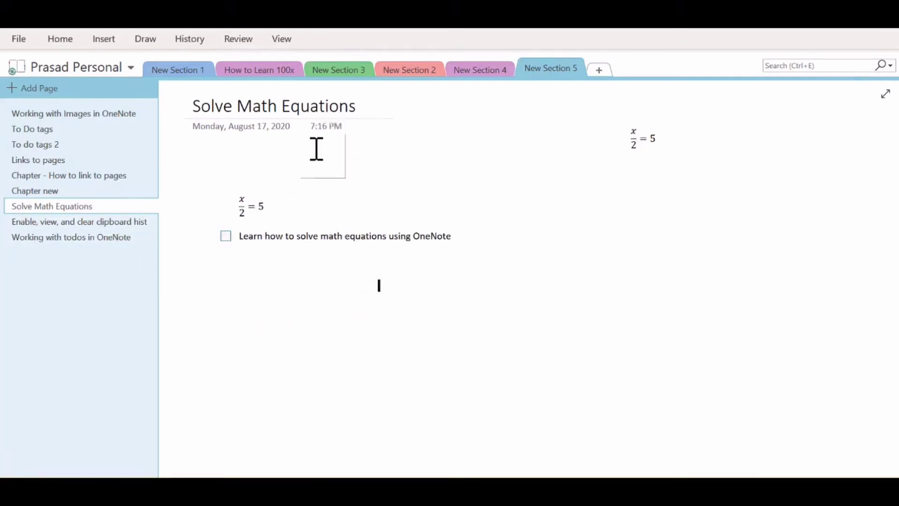
{"action": "left_click", "coordinate": [338, 167]}
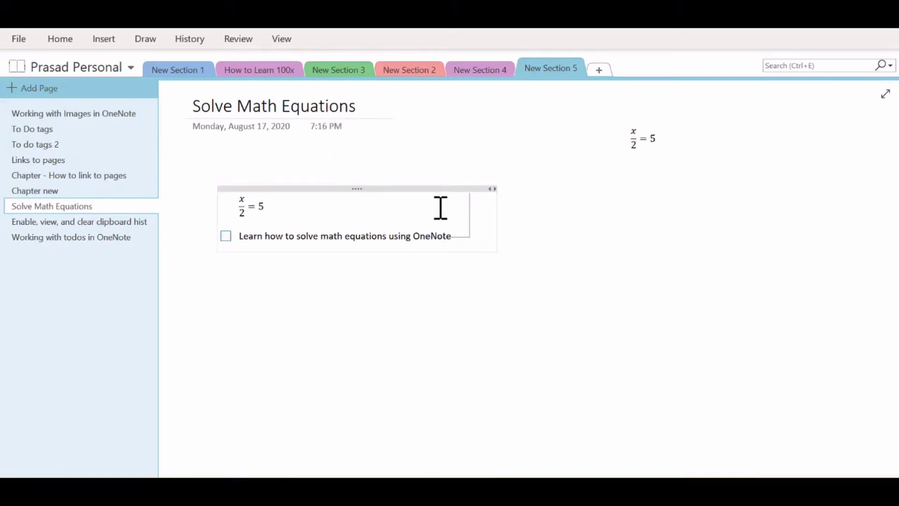
Step: Open Find Tags, keep the search scope at This notebook, and refresh the results
{"action": "left_click", "coordinate": [62, 42]}
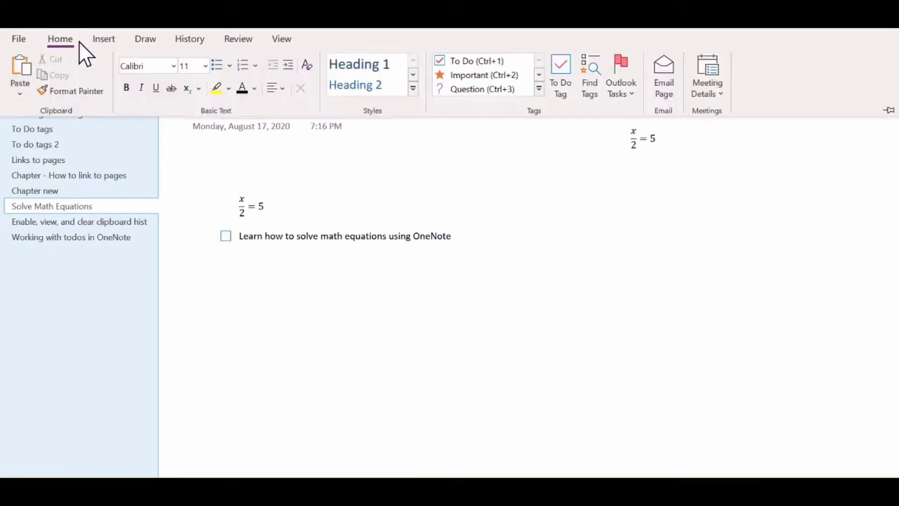
{"action": "left_click", "coordinate": [593, 83]}
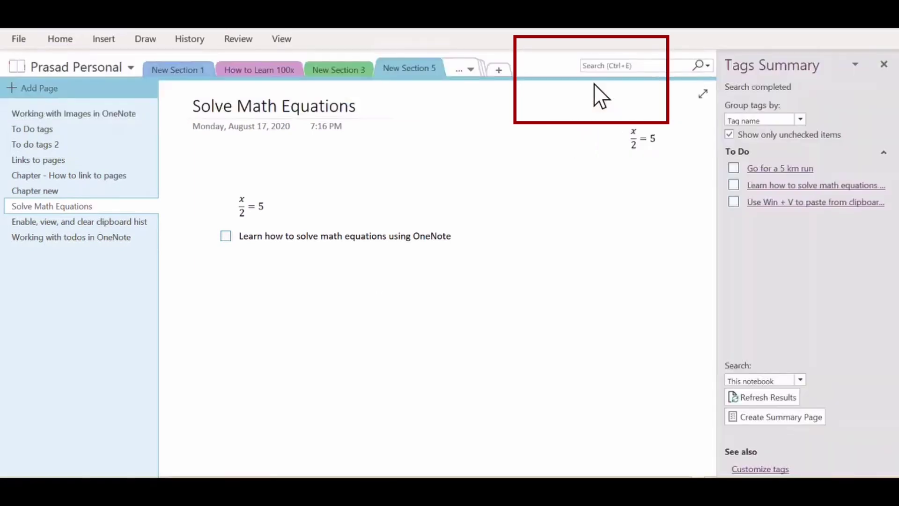
{"action": "left_click", "coordinate": [800, 381]}
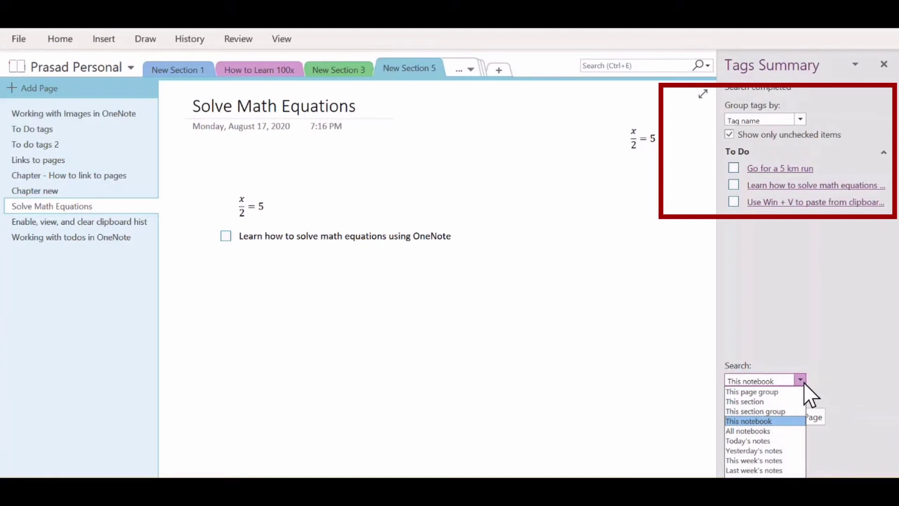
{"action": "left_click", "coordinate": [783, 422]}
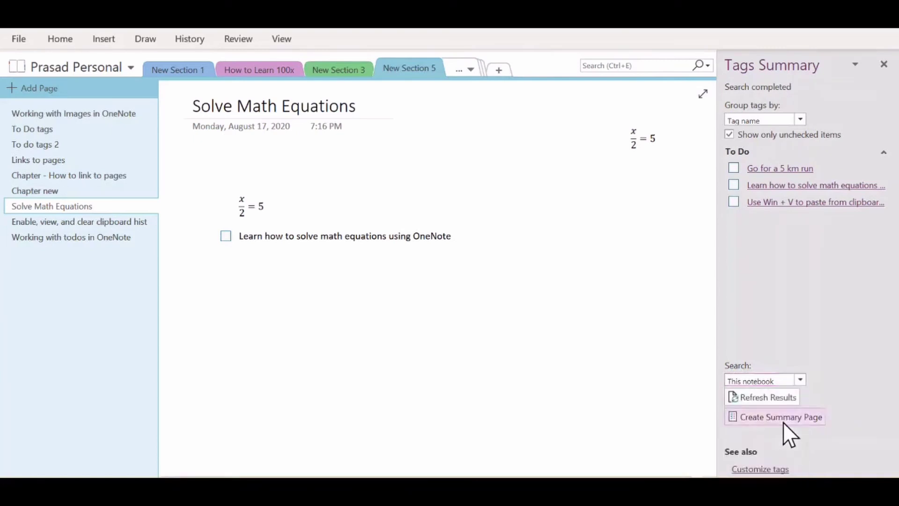
{"action": "left_click", "coordinate": [782, 397]}
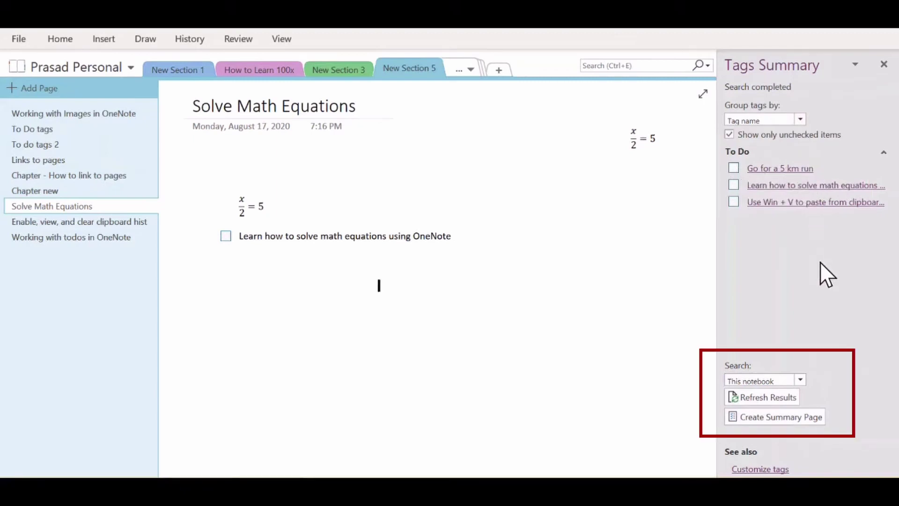
Step: Create the To Do summary page, then jump to the 'Go for a 5 km run' source page
{"action": "left_click", "coordinate": [780, 416]}
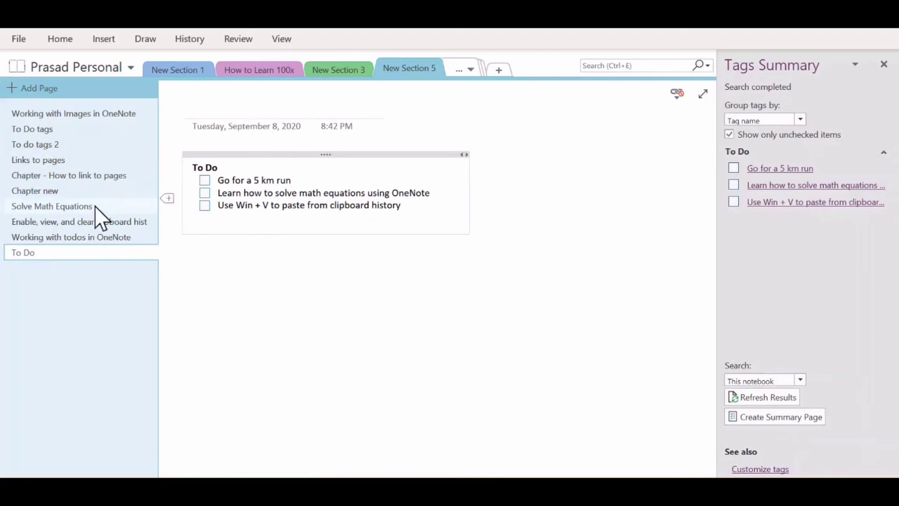
{"action": "left_click", "coordinate": [204, 180]}
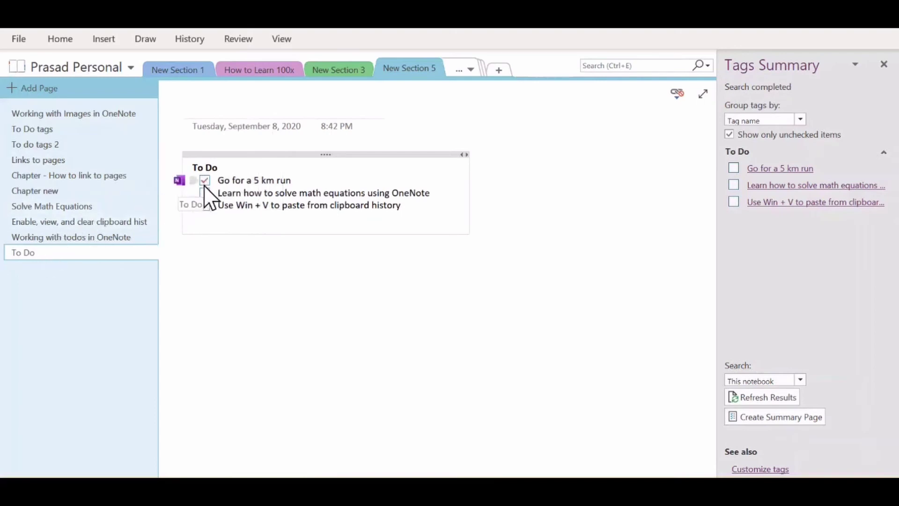
{"action": "left_click", "coordinate": [204, 205]}
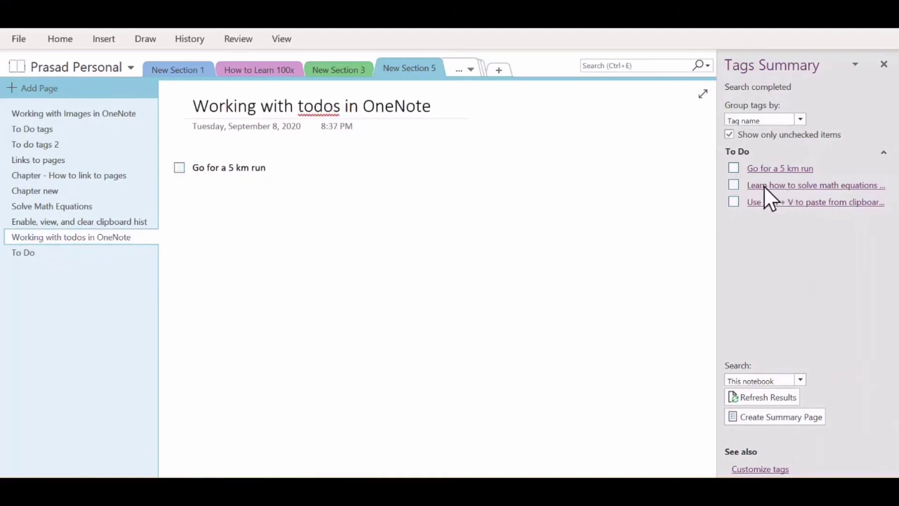
Step: Check off the math-equations task on its page and refresh the tag summary
{"action": "left_click", "coordinate": [779, 167]}
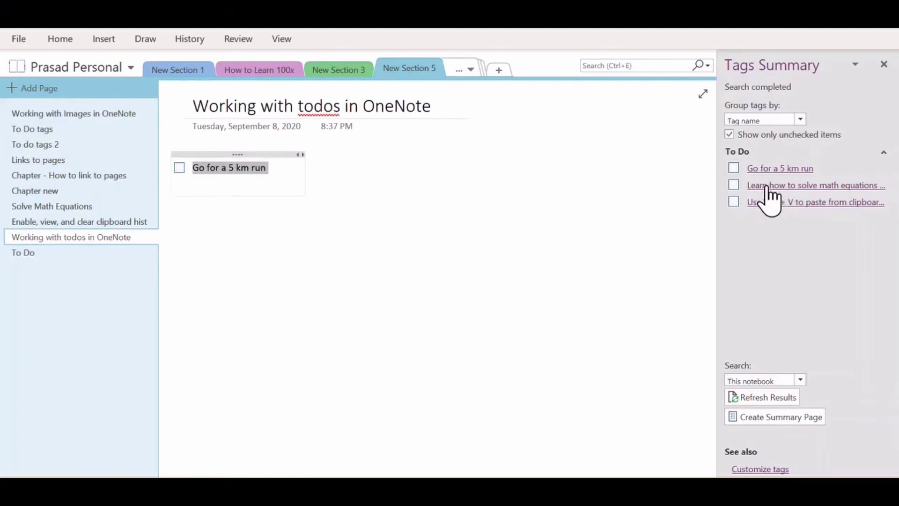
{"action": "left_click", "coordinate": [807, 185]}
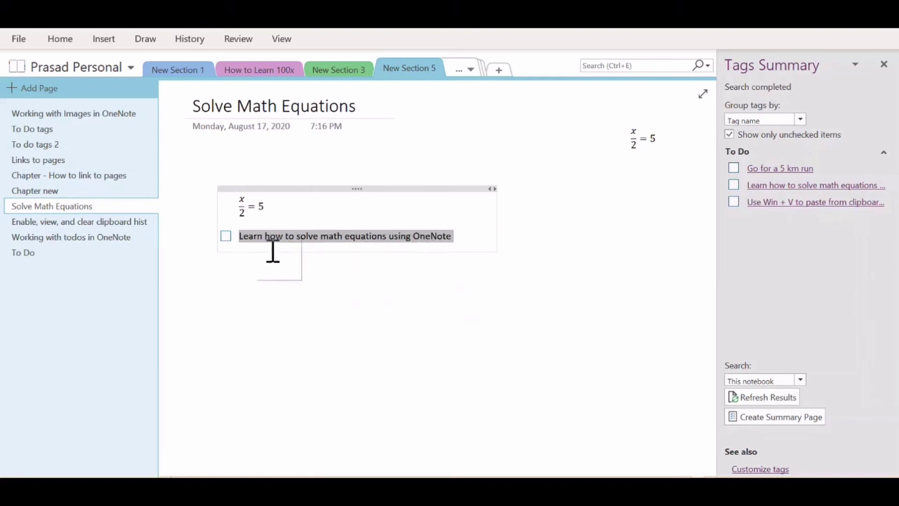
{"action": "left_click", "coordinate": [225, 235]}
{"action": "left_click", "coordinate": [765, 397]}
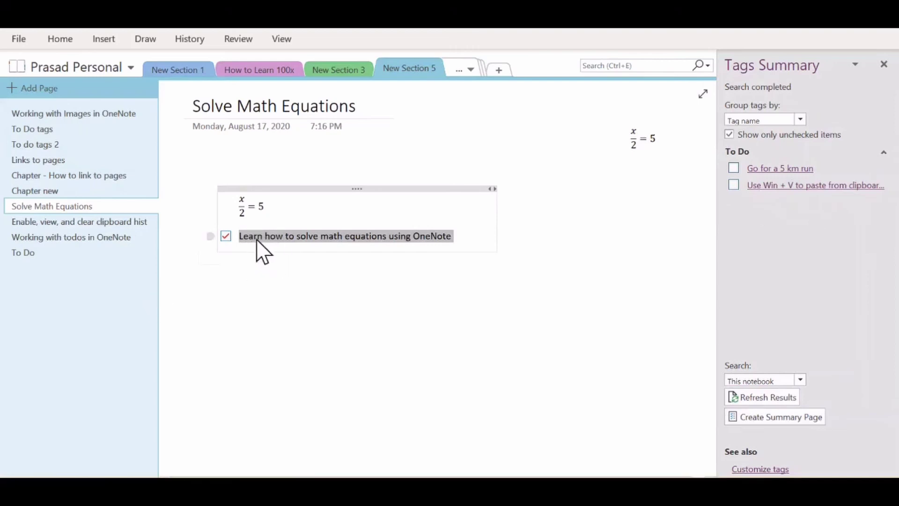
{"action": "left_click", "coordinate": [469, 278]}
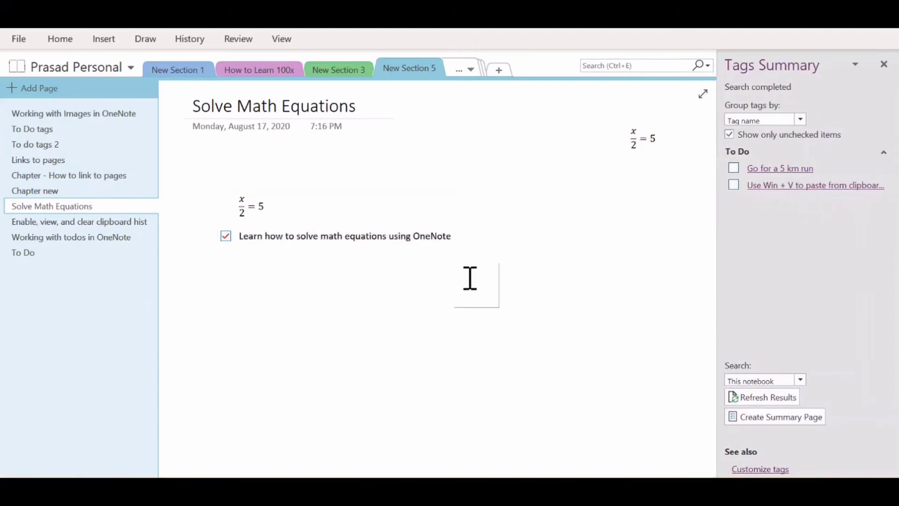
Step: Add 'Todo 1', 'Todo 2' and 'Todo 3' below the math task, all tagged To Do
{"action": "left_click", "coordinate": [463, 235]}
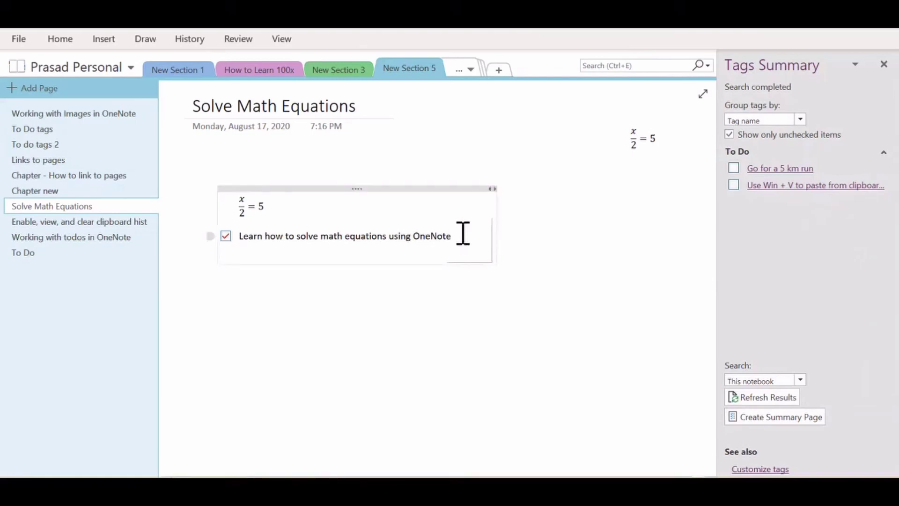
{"action": "key", "text": "Return"}
{"action": "type", "text": "Todo 1"}
{"action": "key", "text": "Return"}
{"action": "type", "text": "Todo 2"}
{"action": "key", "text": "Return"}
{"action": "type", "text": "Todo 3"}
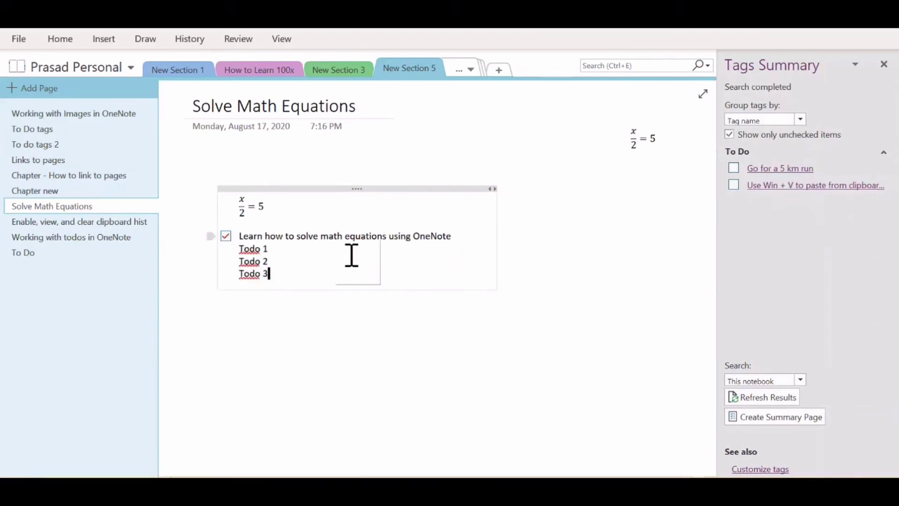
{"action": "left_click_drag", "start_coordinate": [270, 273], "coordinate": [228, 247]}
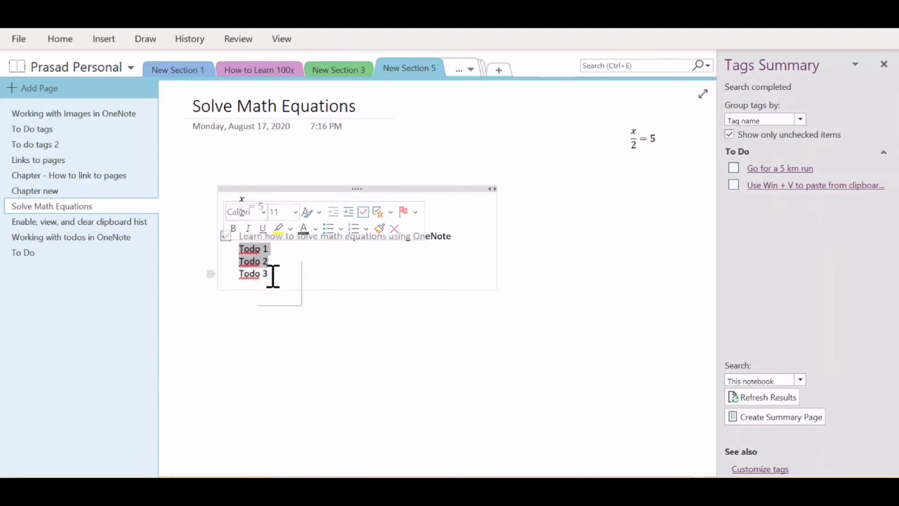
{"action": "left_click_drag", "start_coordinate": [271, 274], "coordinate": [225, 249]}
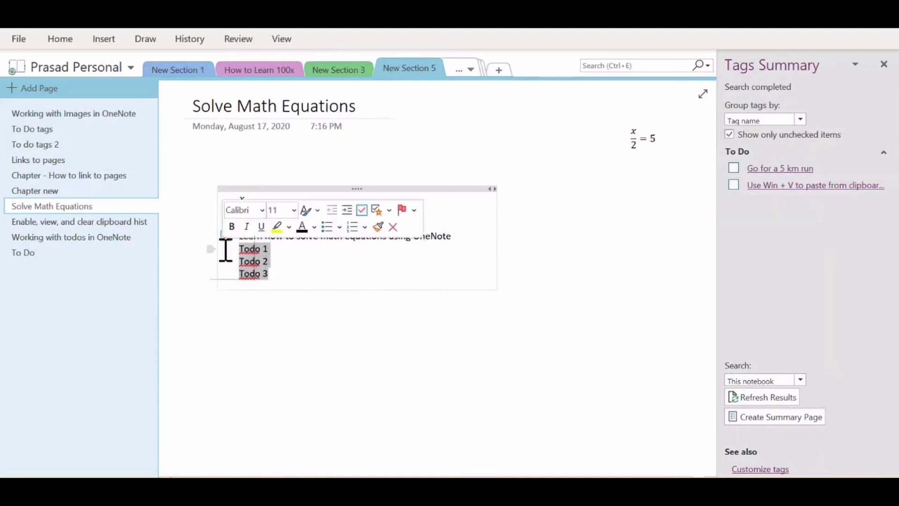
{"action": "key", "text": "ctrl+1"}
{"action": "left_click", "coordinate": [330, 260]}
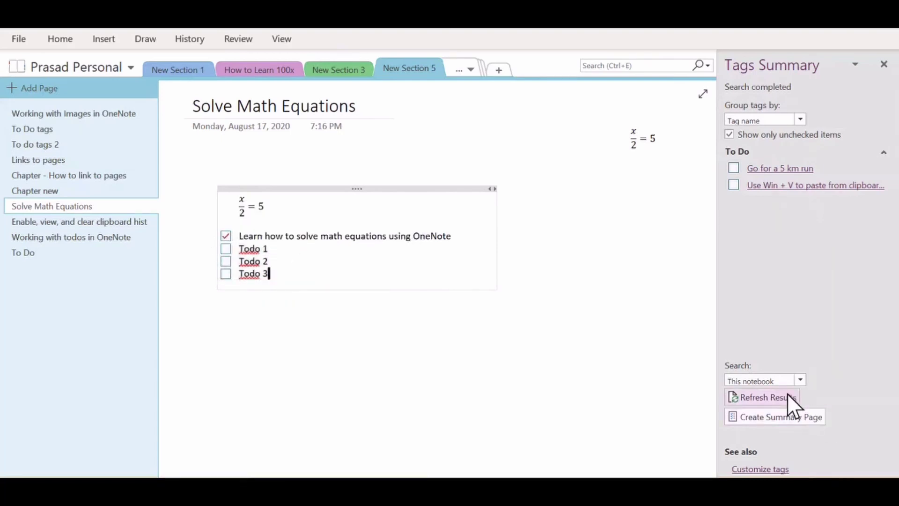
Step: Rebuild the Tags Summary so it includes Todo 1–3
{"action": "left_click", "coordinate": [884, 64]}
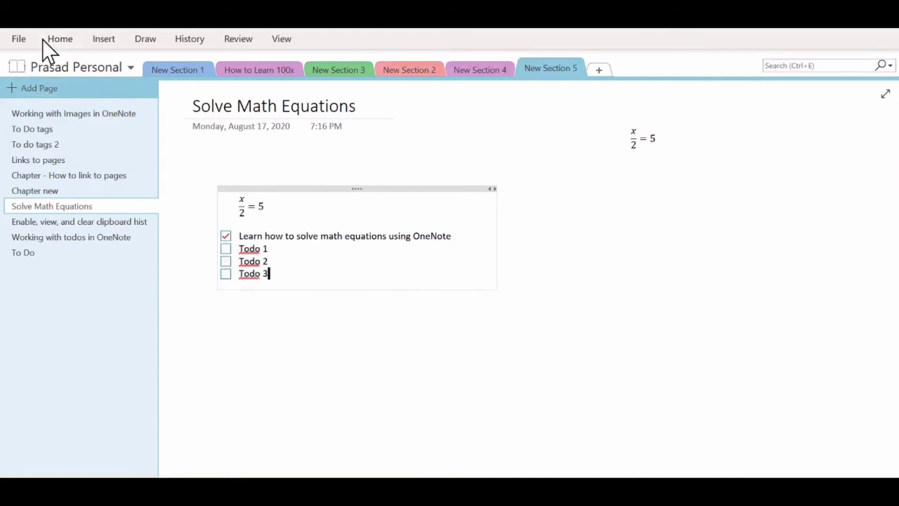
{"action": "left_click", "coordinate": [59, 38]}
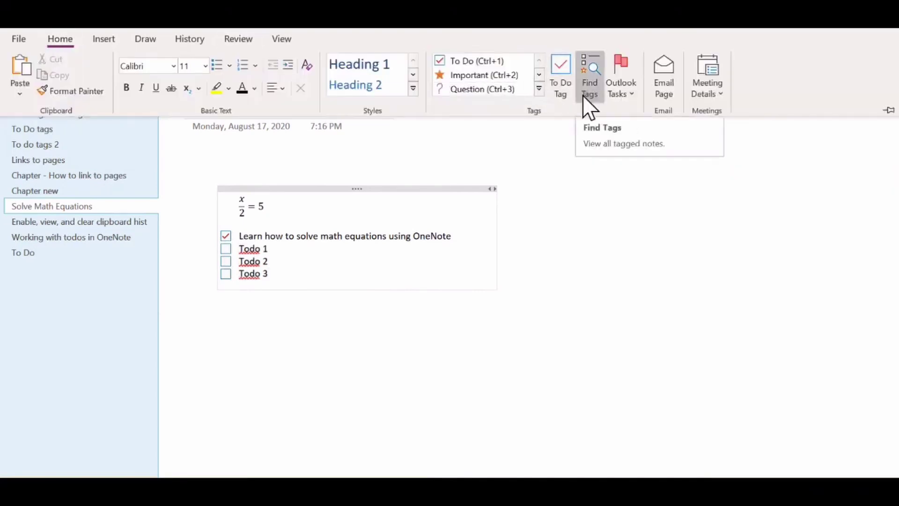
{"action": "left_click", "coordinate": [590, 77]}
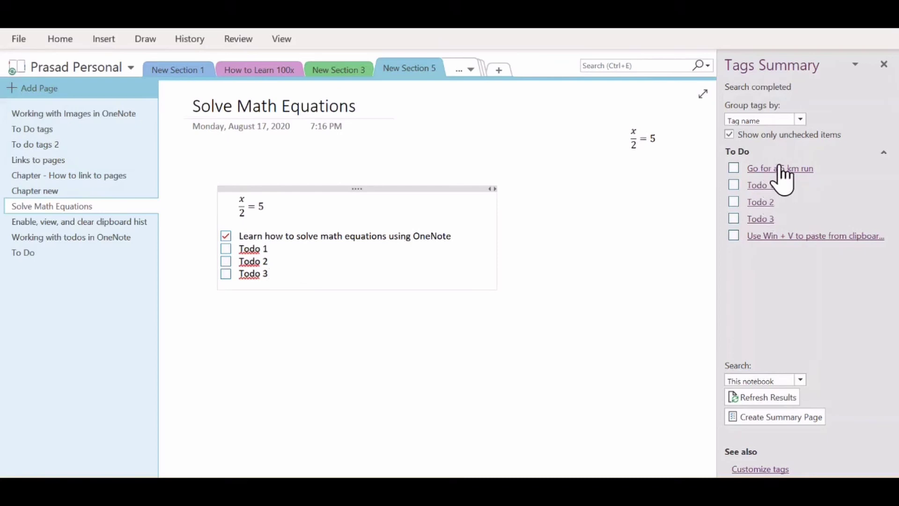
Step: Check off Todo 1 in the summary and refresh the results
{"action": "left_click", "coordinate": [733, 184]}
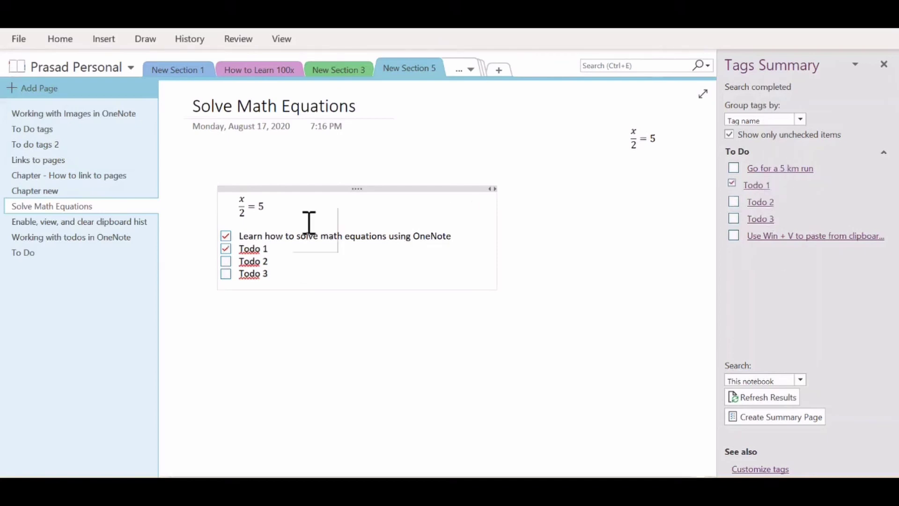
{"action": "left_click", "coordinate": [765, 394]}
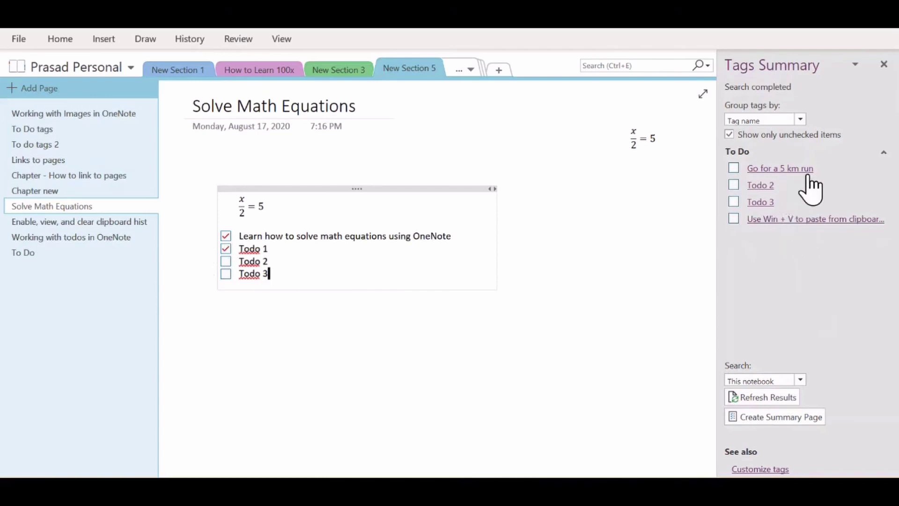
{"action": "left_click", "coordinate": [442, 372]}
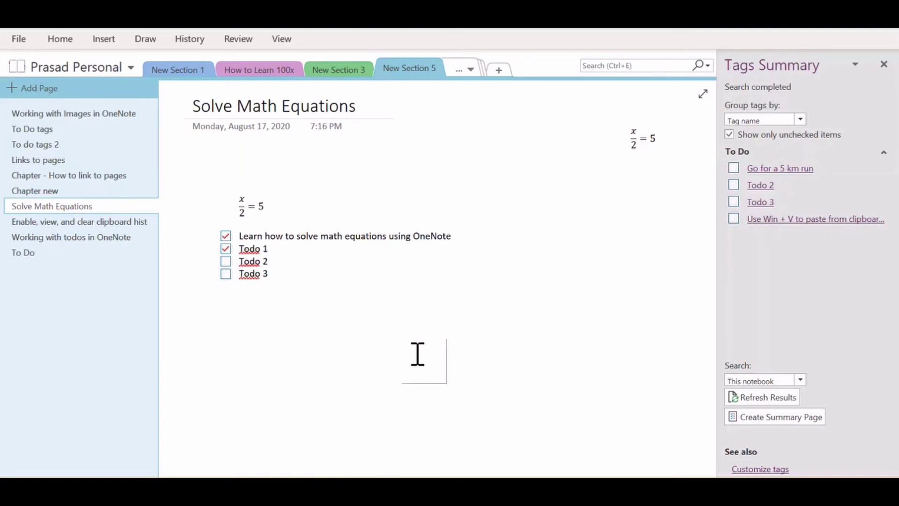
Step: Tag 'Insert a screen clipping' on Chapter new as To Do and refresh the summary
{"action": "left_click", "coordinate": [95, 191]}
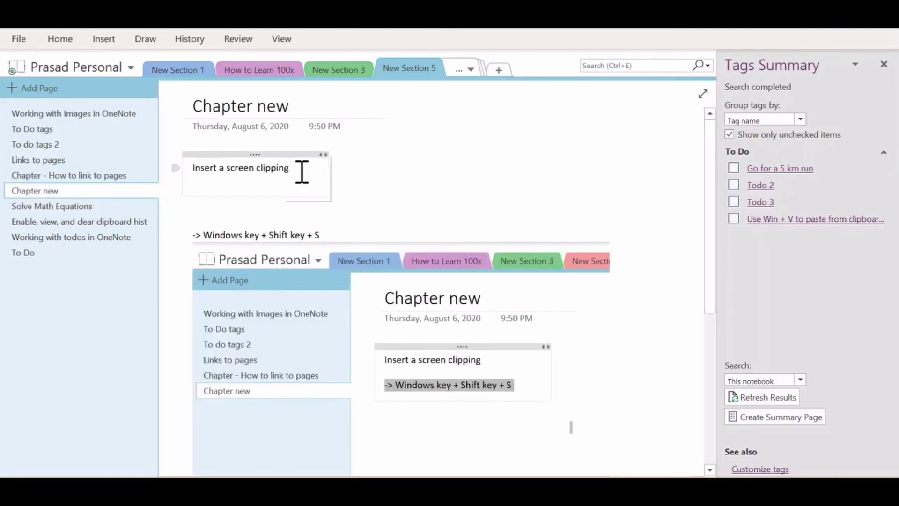
{"action": "left_click", "coordinate": [287, 167]}
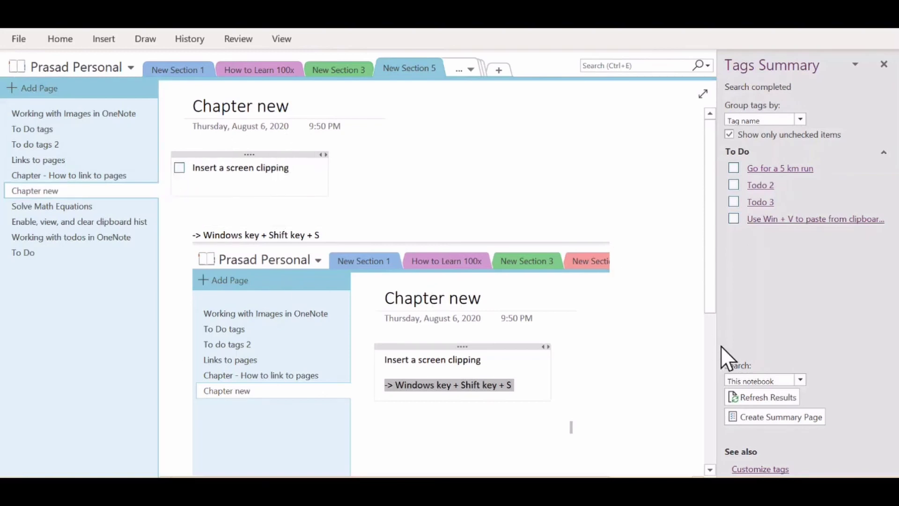
{"action": "left_click", "coordinate": [767, 397]}
Step: Check off the screen clipping task and refresh the summary again
{"action": "left_click", "coordinate": [789, 185]}
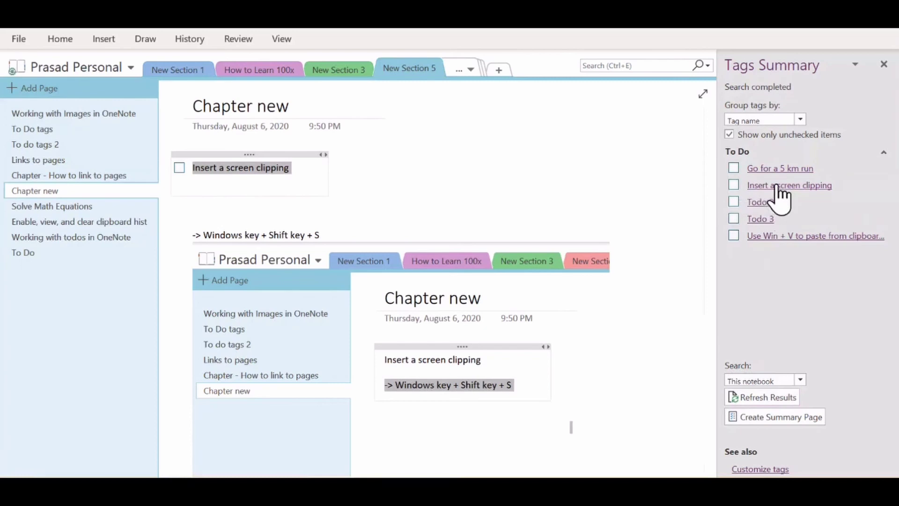
{"action": "left_click", "coordinate": [179, 168]}
{"action": "left_click", "coordinate": [768, 397]}
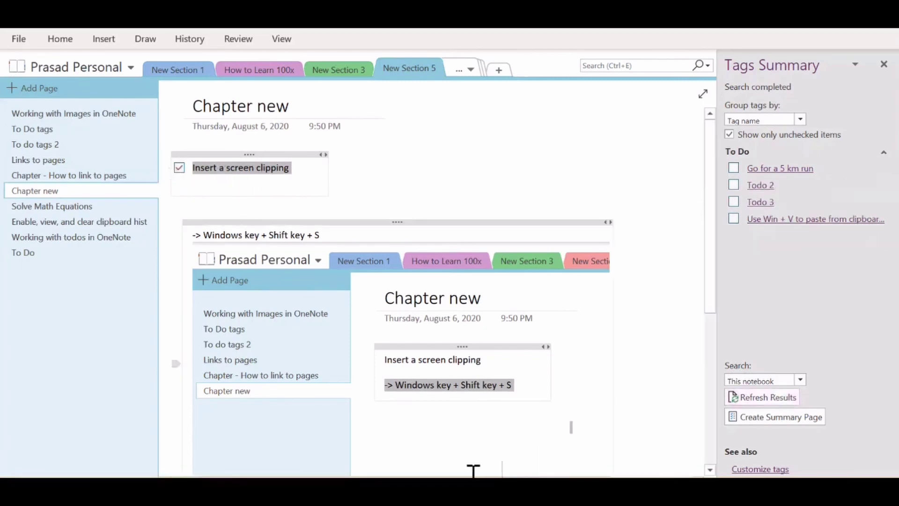
{"action": "left_click", "coordinate": [490, 425]}
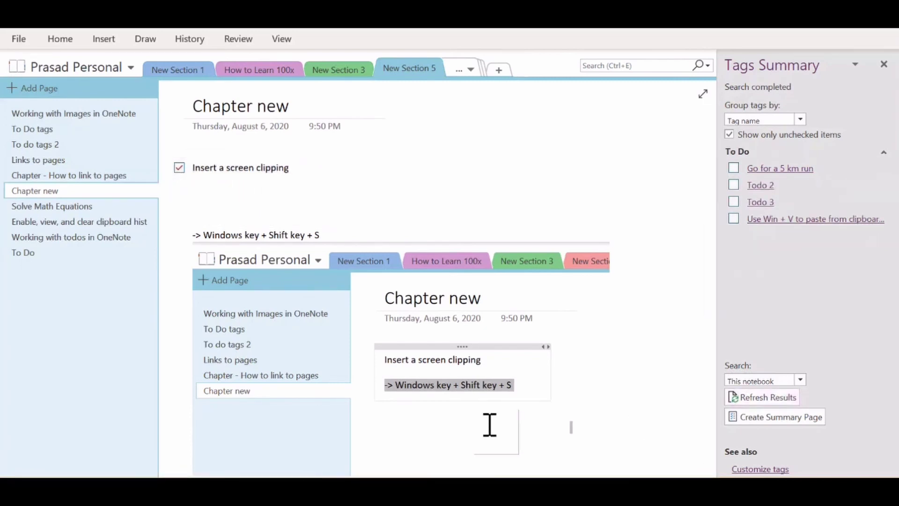